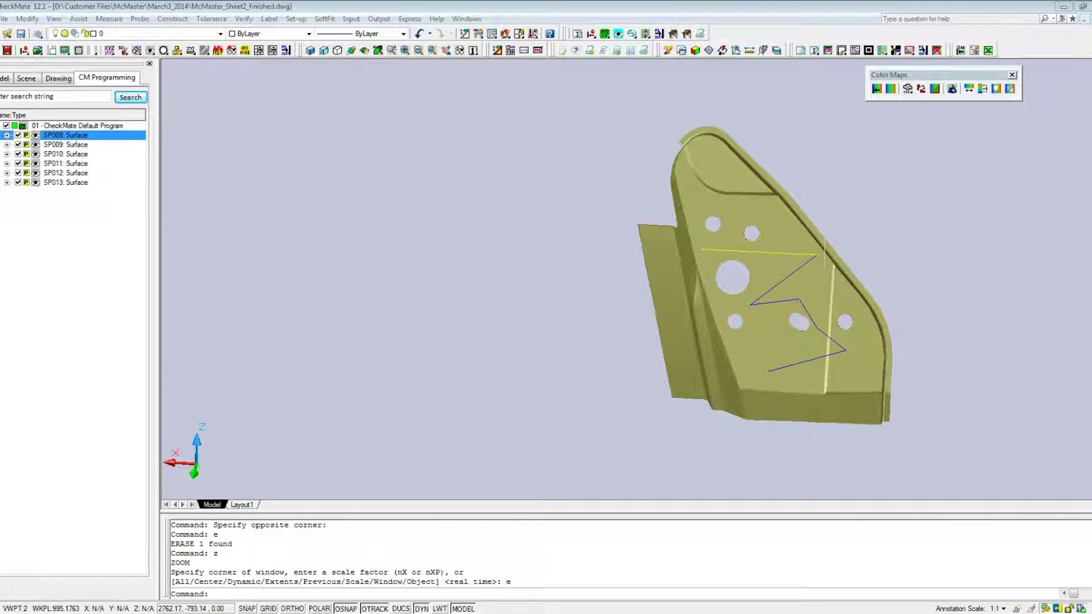
- Show the D:\Customer Files\ScanData folder containing the OP_XYZ_WholePart.txt scan file
click(177, 599)
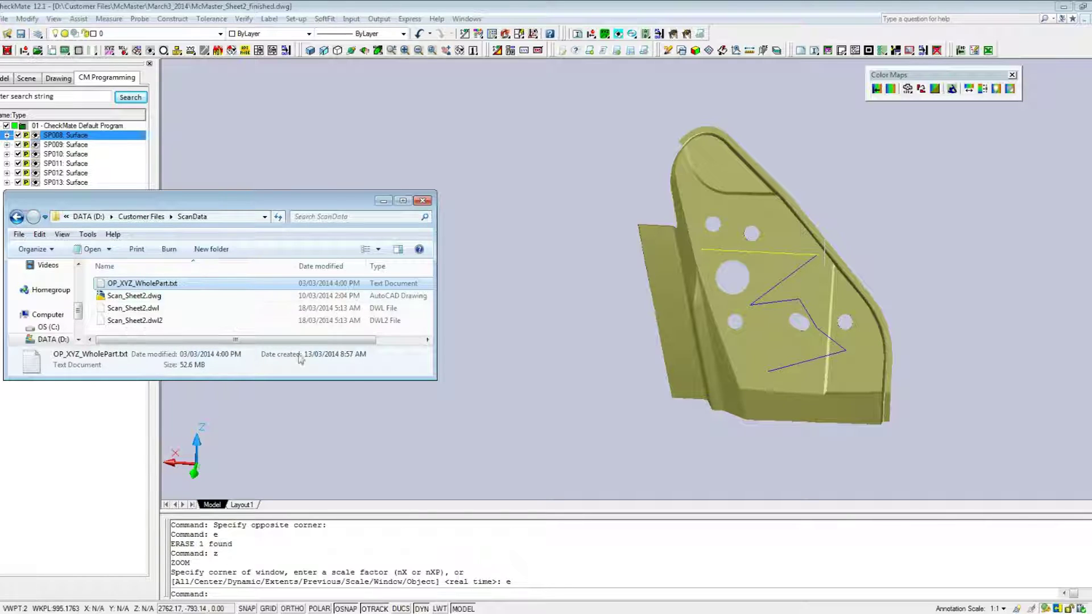
- Bring the OP_XYZ_WholePart.txt file up in Notepad from the taskbar
mouse_move(250, 613)
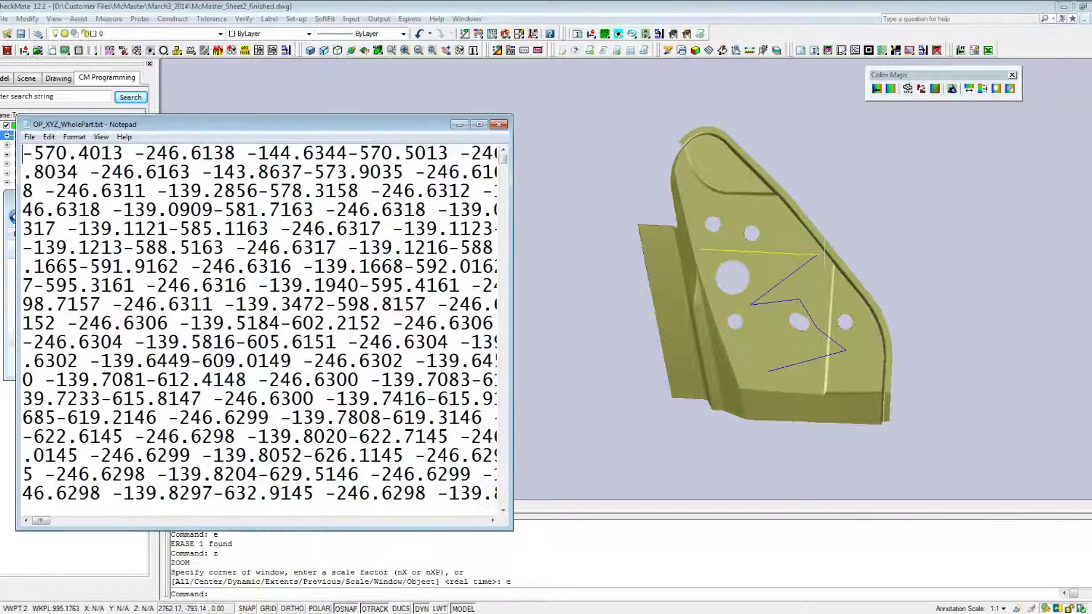
click(250, 599)
- Scroll through the XYZ data, then minimize Notepad and the ScanData folder window
mouse_move(503, 160)
mouse_down()
mouse_move(506, 181)
mouse_move(503, 155)
mouse_up()
click(460, 125)
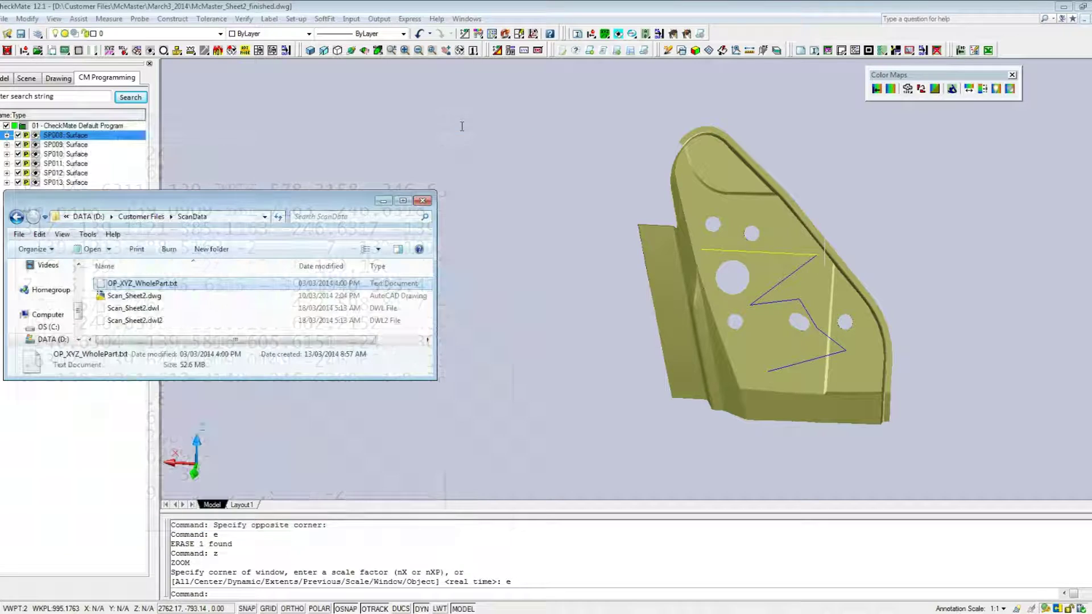
click(383, 201)
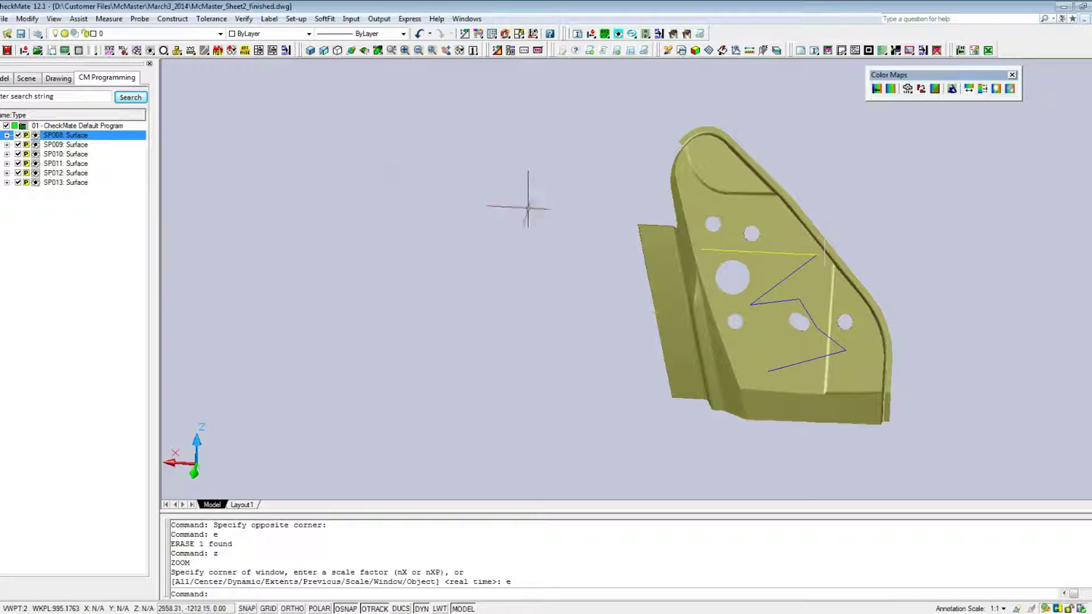
- Load OP_XYZ_WholePart.txt as an ASCII point cloud (every 1000th point) via the All files filter
click(907, 90)
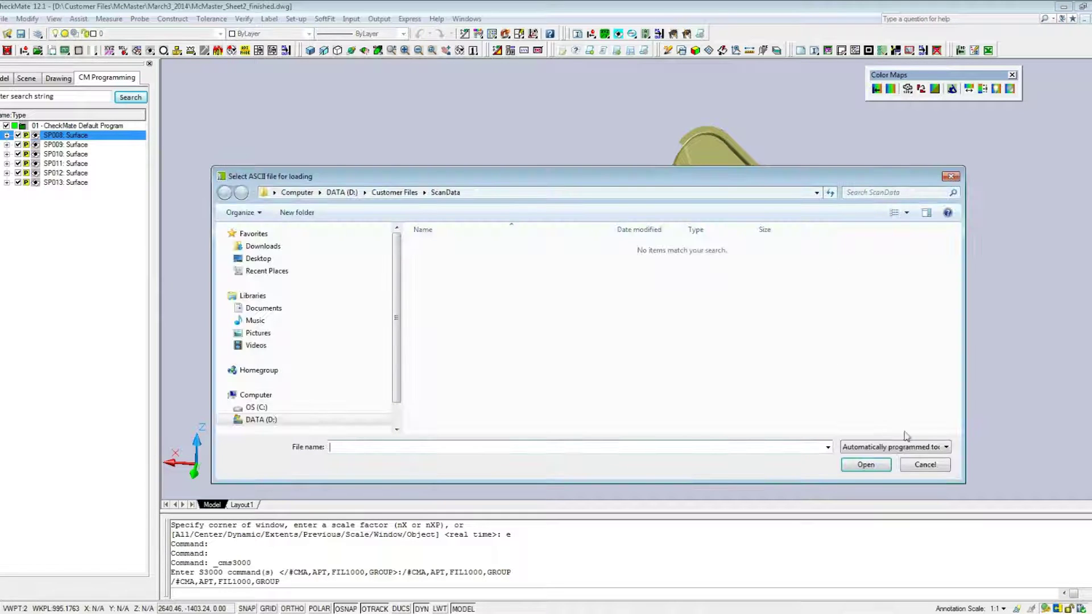
click(936, 447)
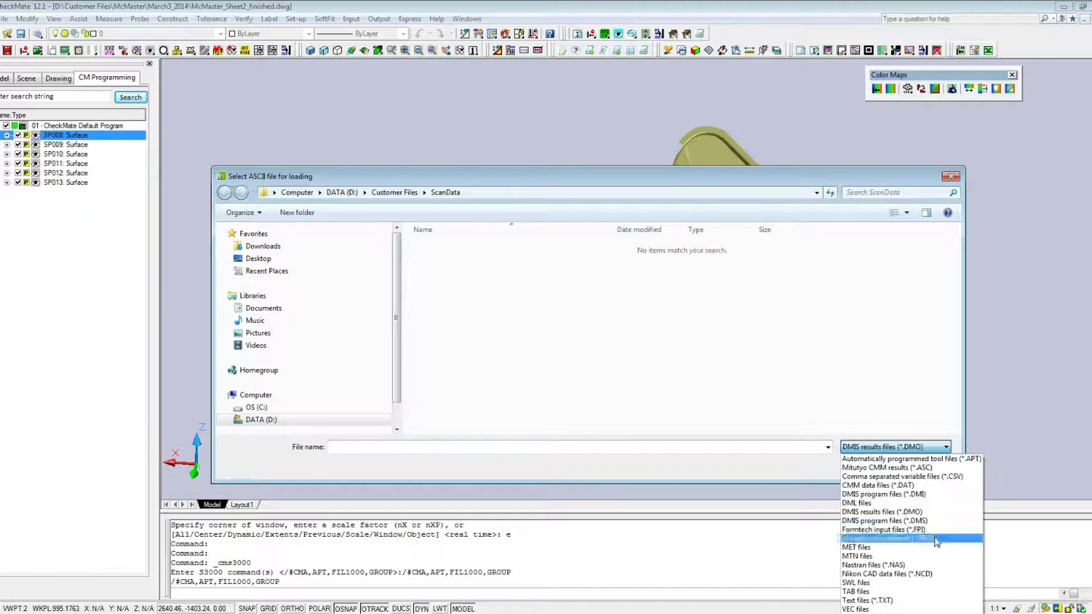
scroll(910, 568, down, 2)
click(870, 606)
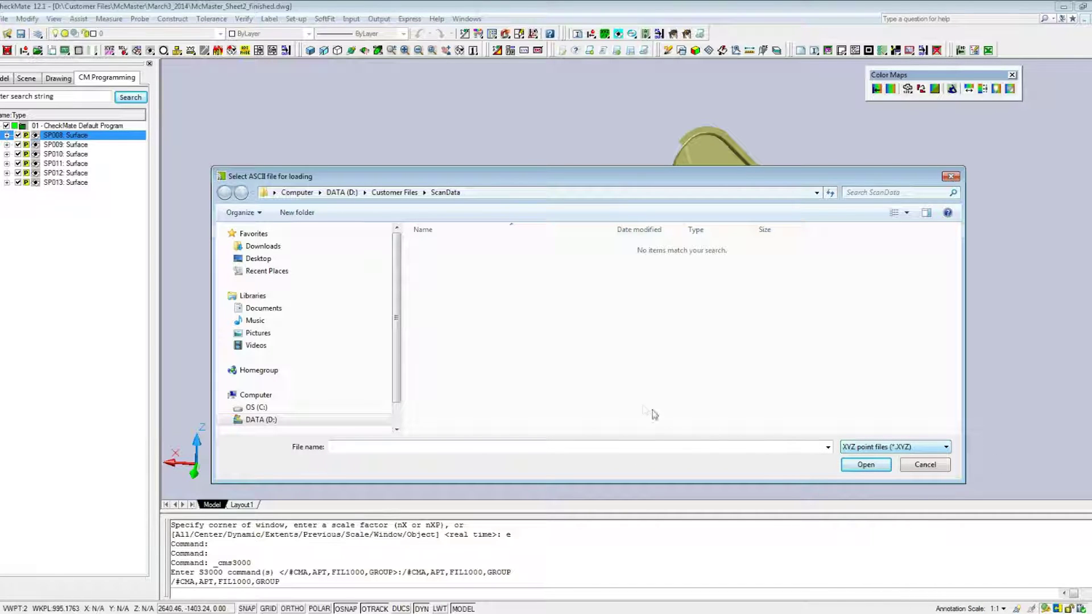
click(944, 449)
scroll(910, 512, up, 3)
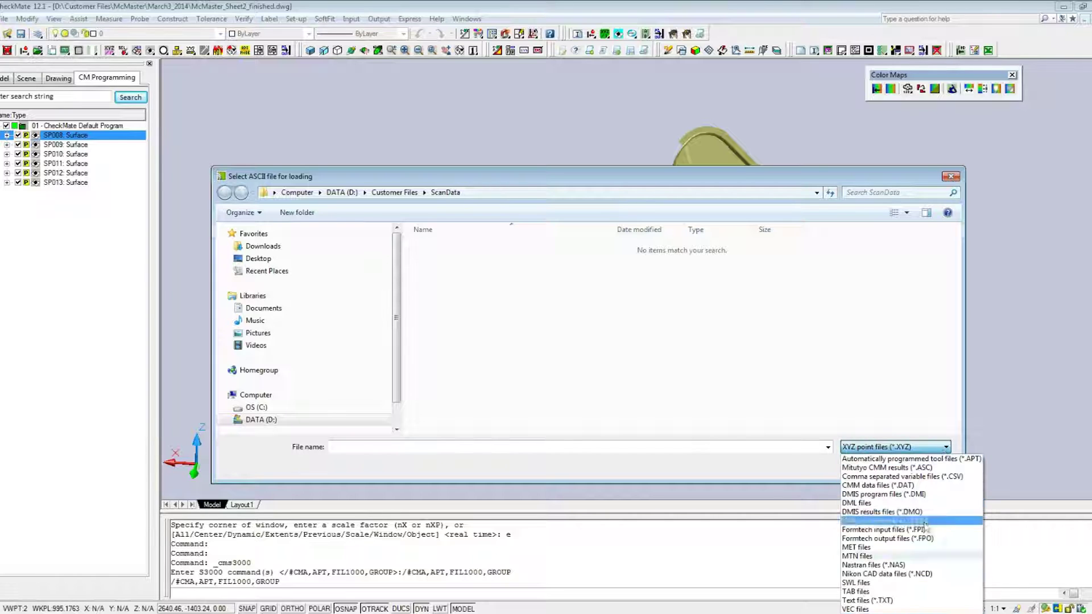
click(876, 459)
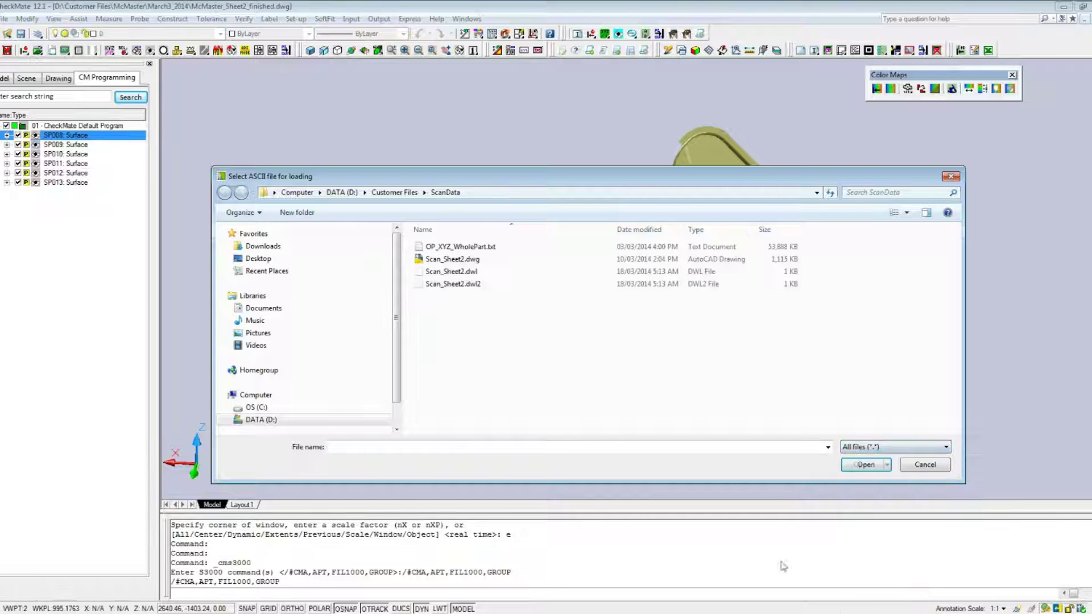
click(461, 249)
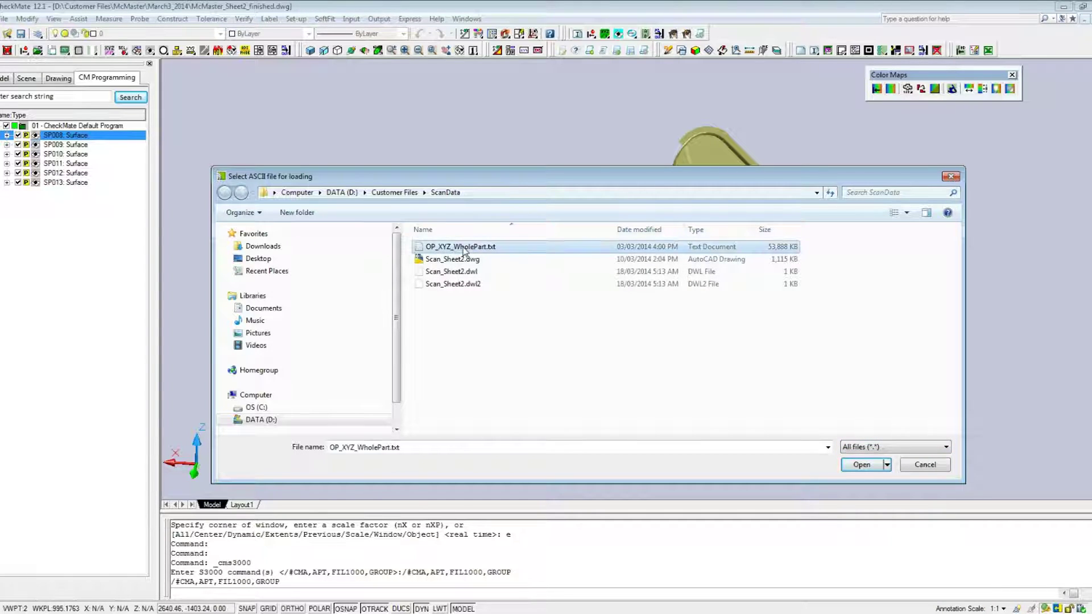
click(861, 465)
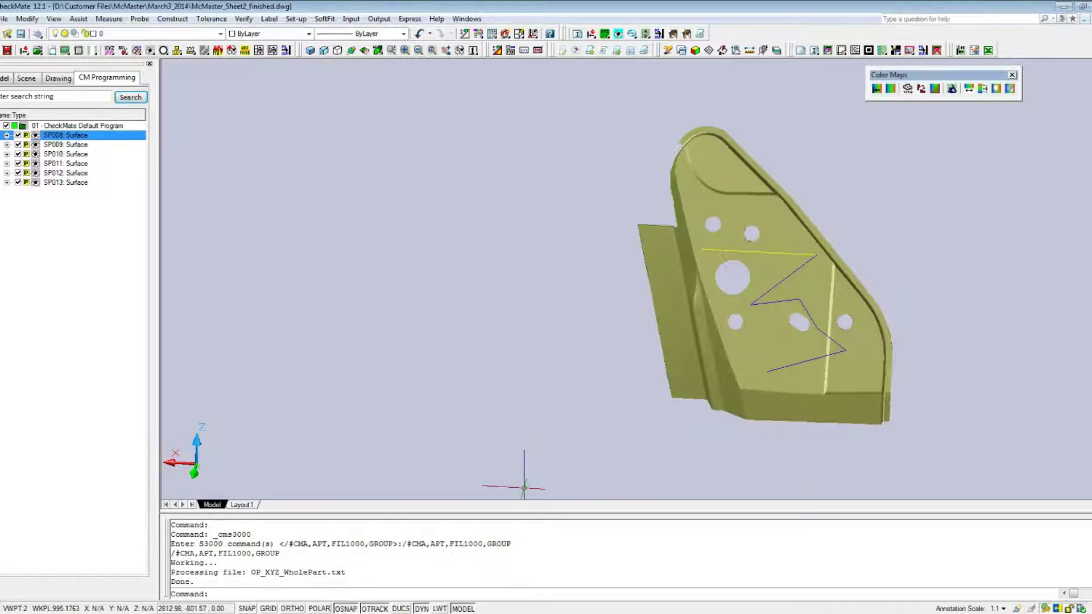
- Zoom extents and pan to frame both the part and the distant black point cloud
text(z)
key(Return)
text(e)
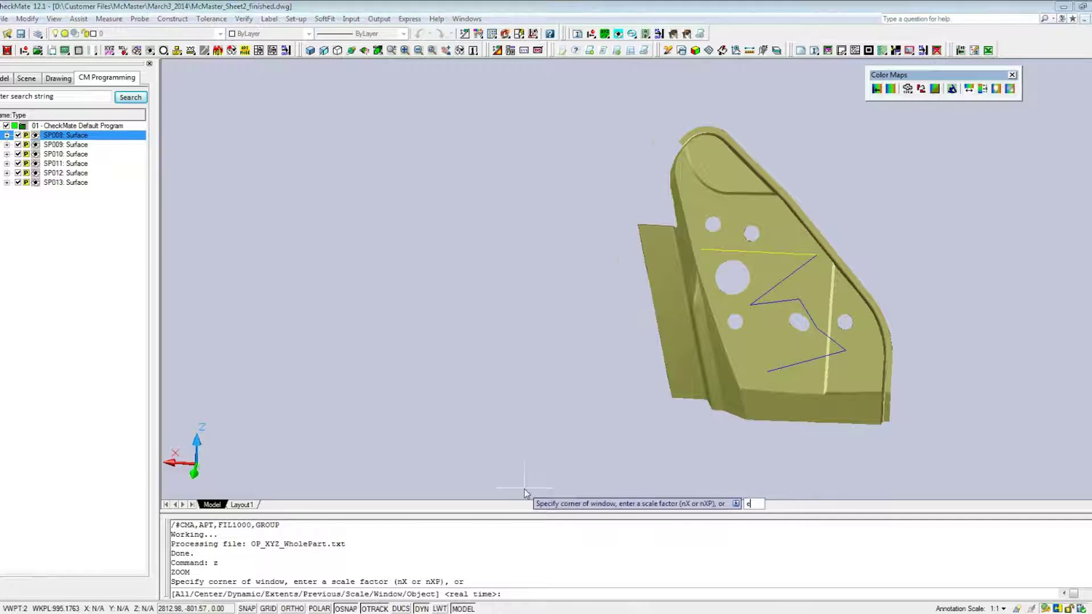
key(Return)
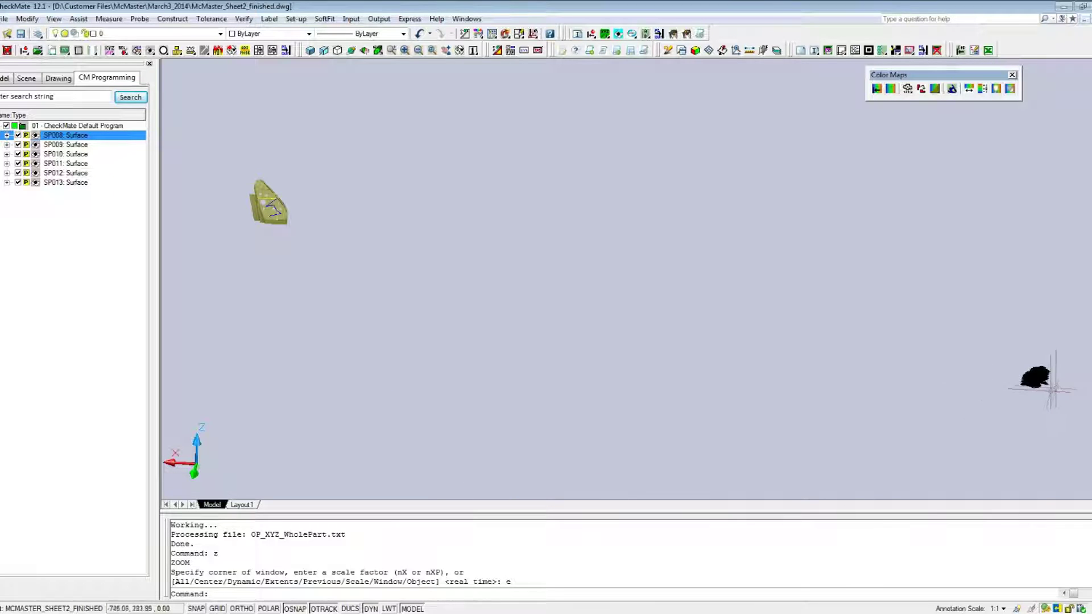
scroll(938, 390, up, 5)
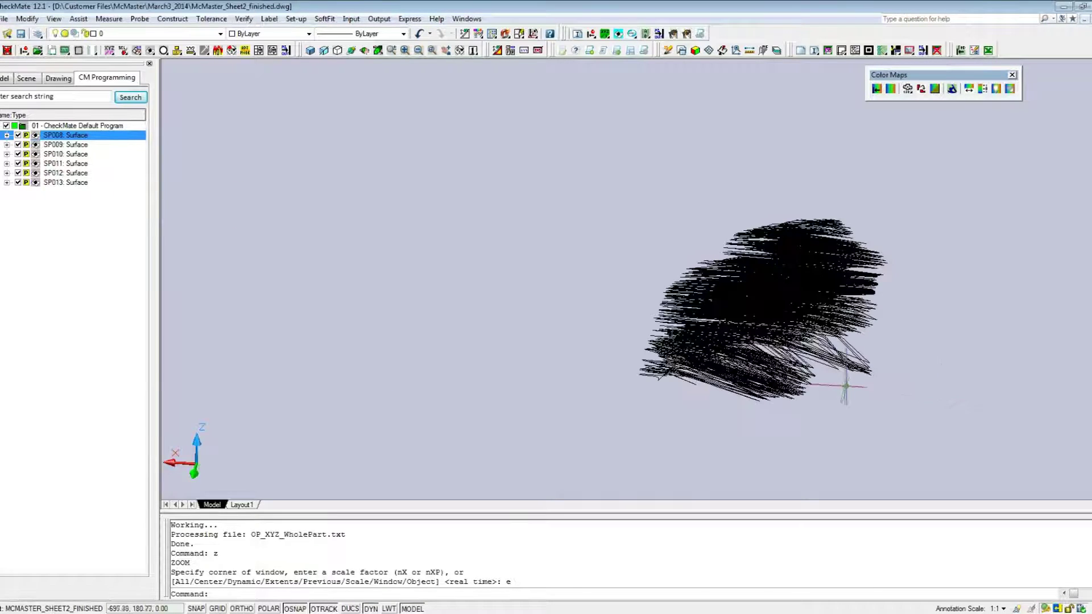
scroll(845, 386, down, 5)
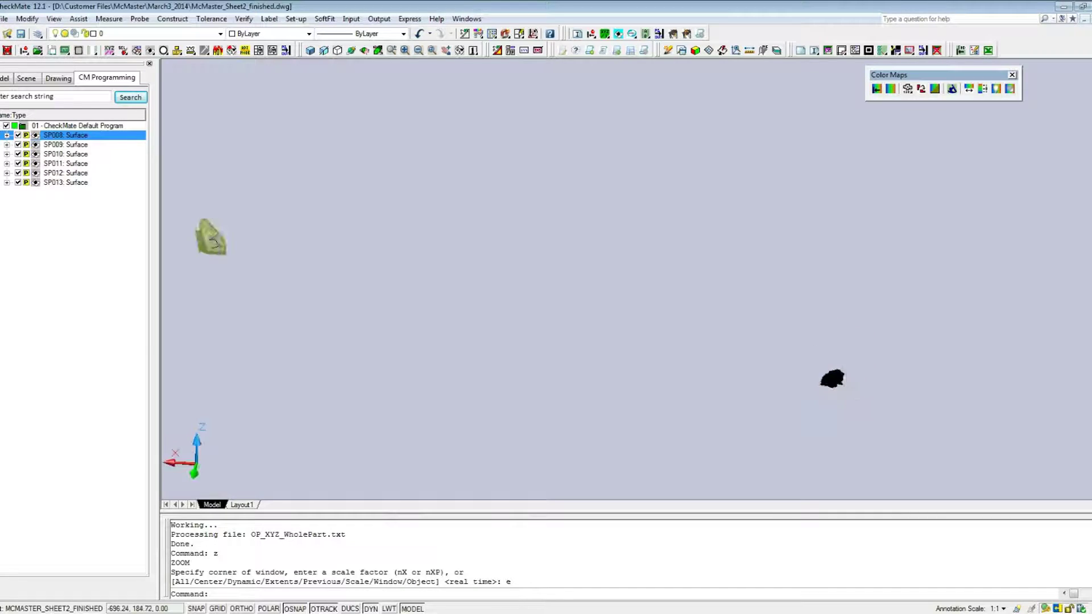
scroll(803, 377, down, 3)
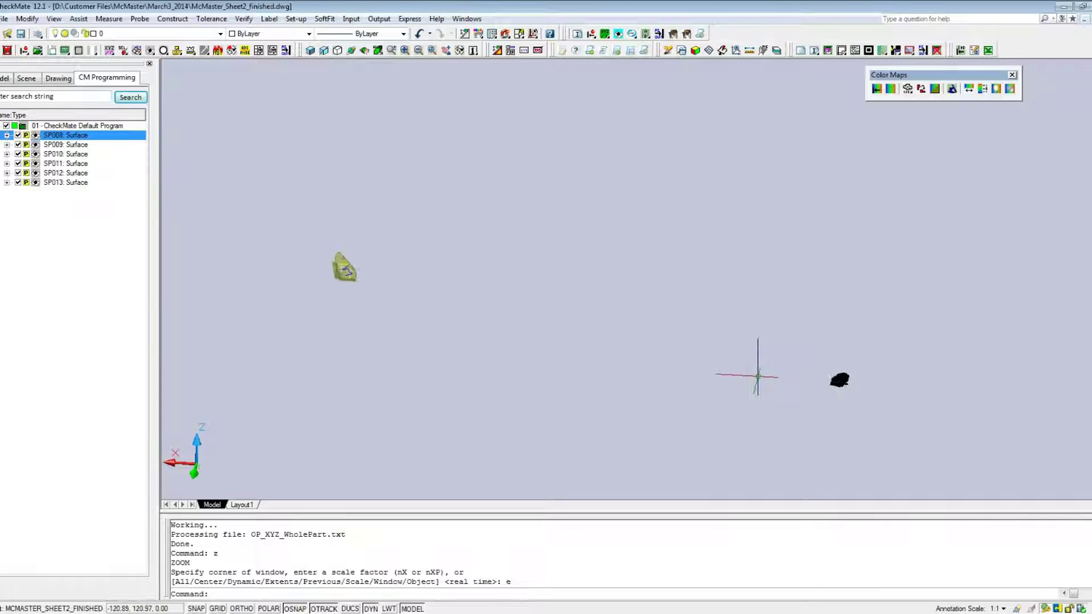
middle_drag(756, 376, 851, 385)
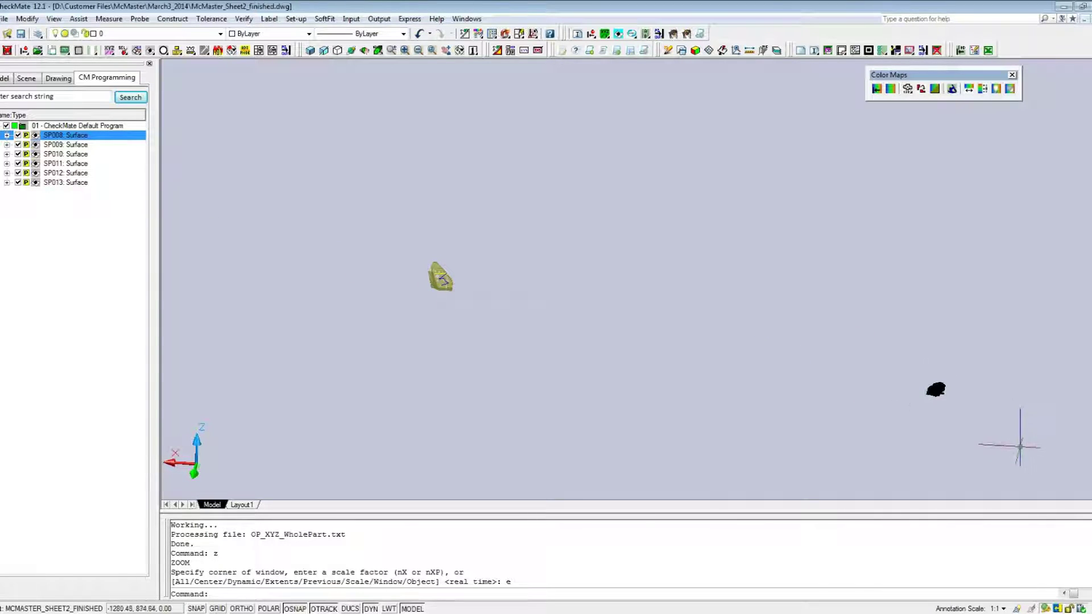
- Erase the stray black point cloud using window selections around it
text(e)
key(Return)
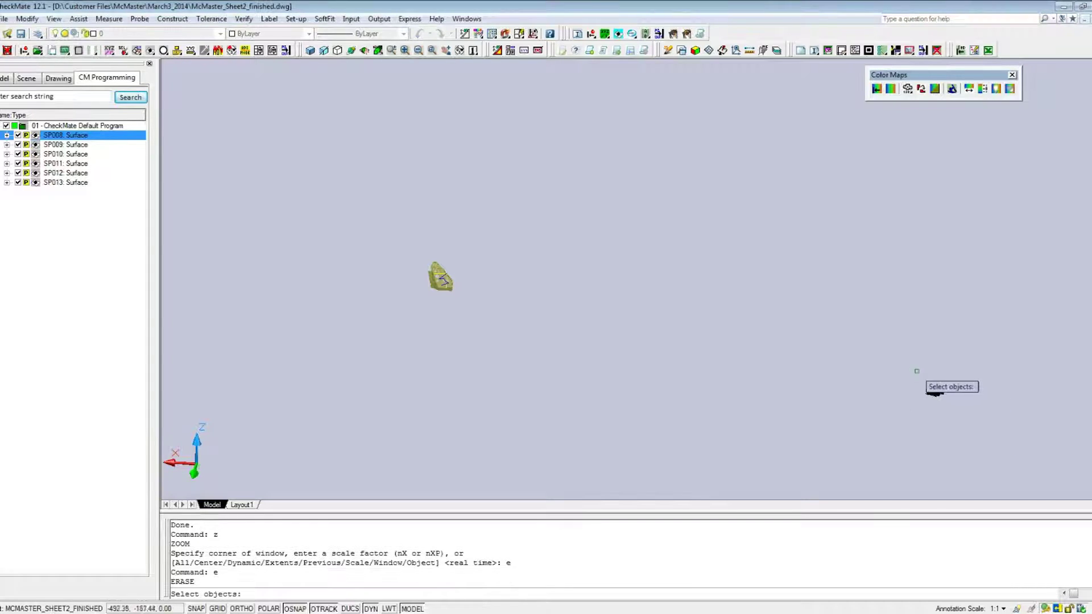
click(912, 371)
click(963, 411)
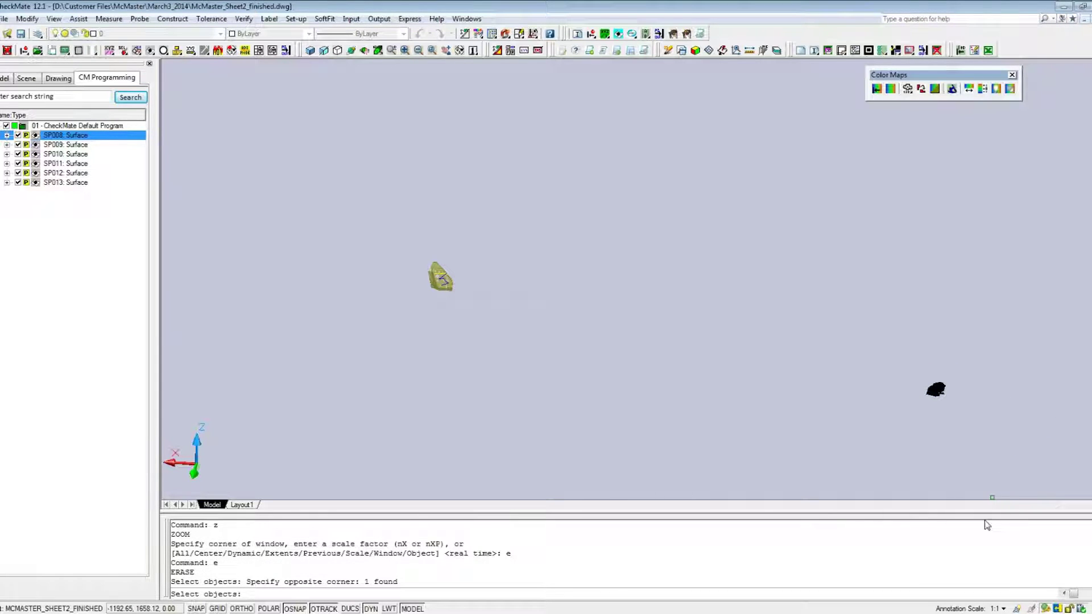
click(905, 366)
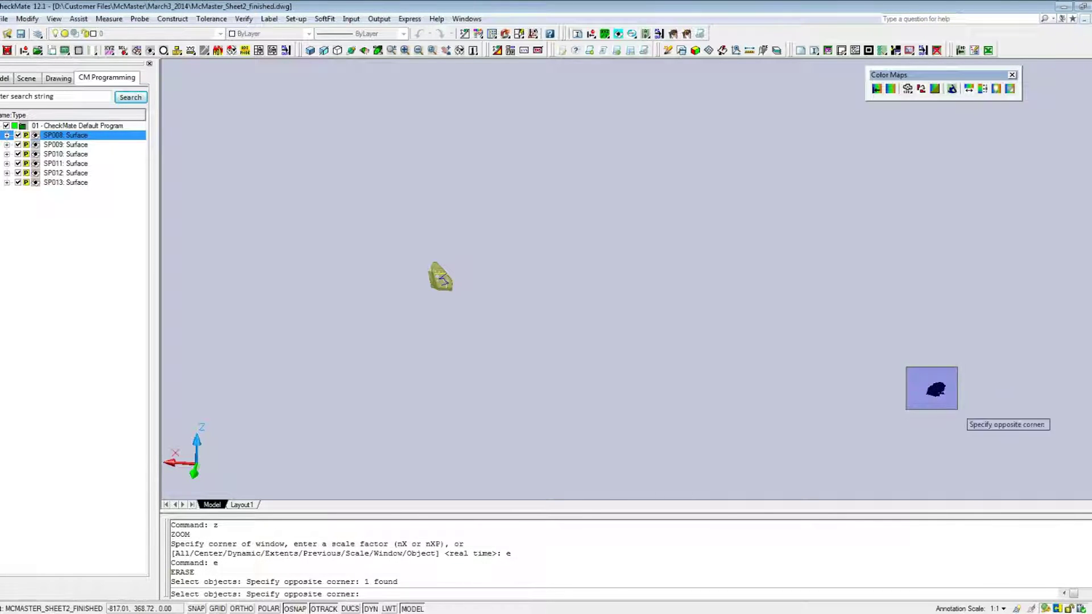
click(957, 409)
key(Return)
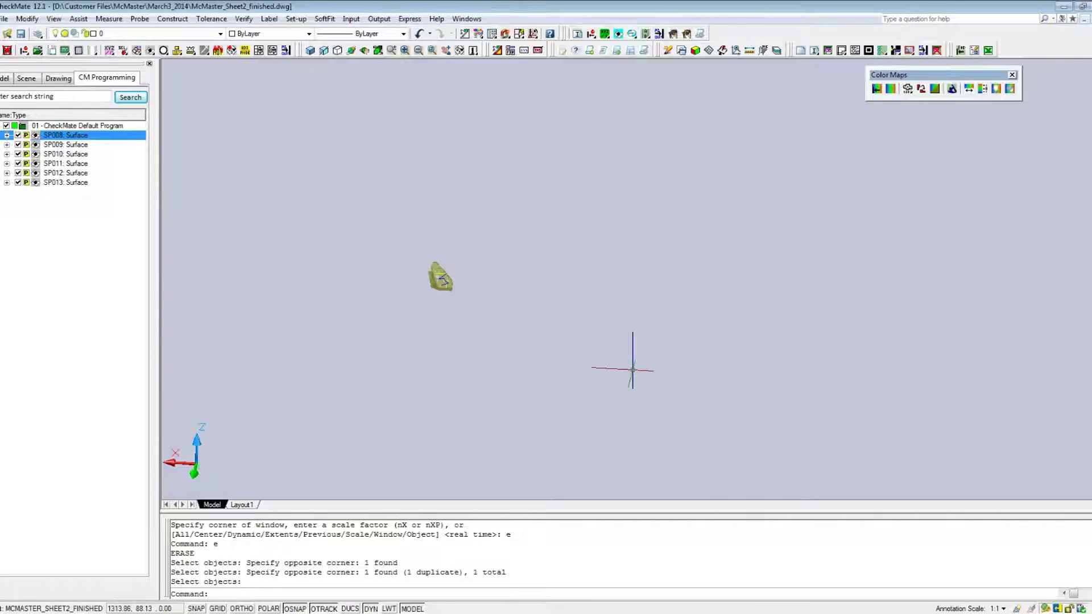
- Zoom extents so the sheet-metal part fills the view again
text(z)
key(Return)
text(e)
key(Return)
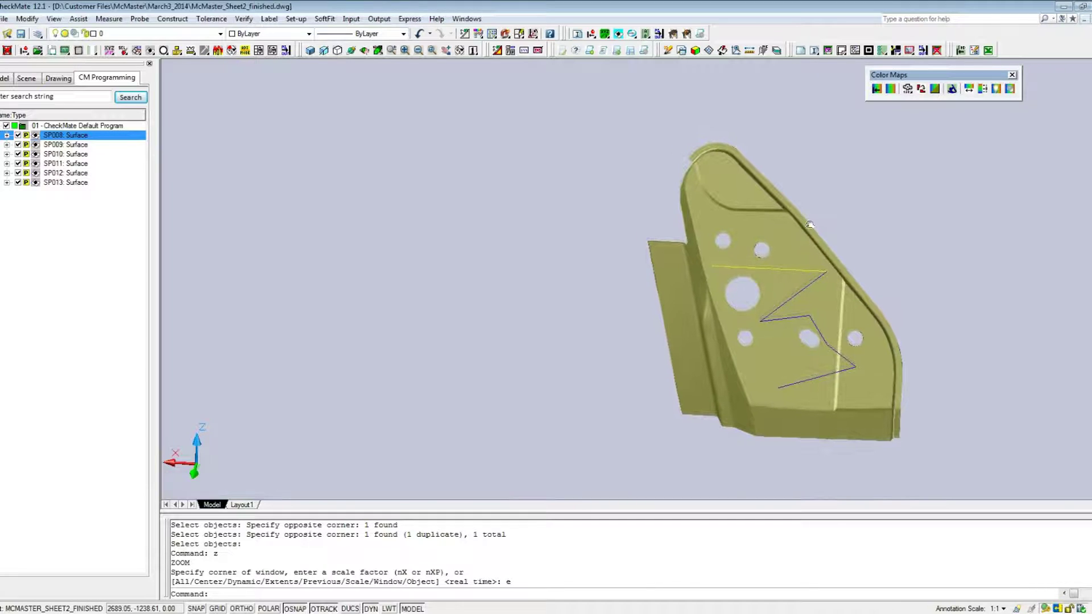
click(876, 93)
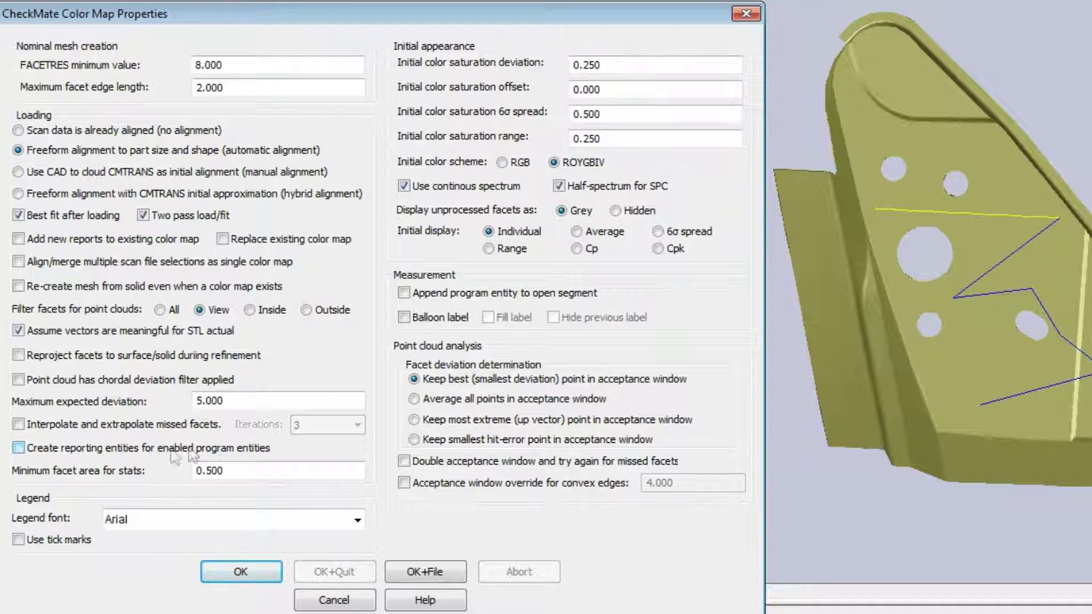
- Enable 'Create reporting entities for enabled program entities' in the colour map defaults and accept
click(17, 448)
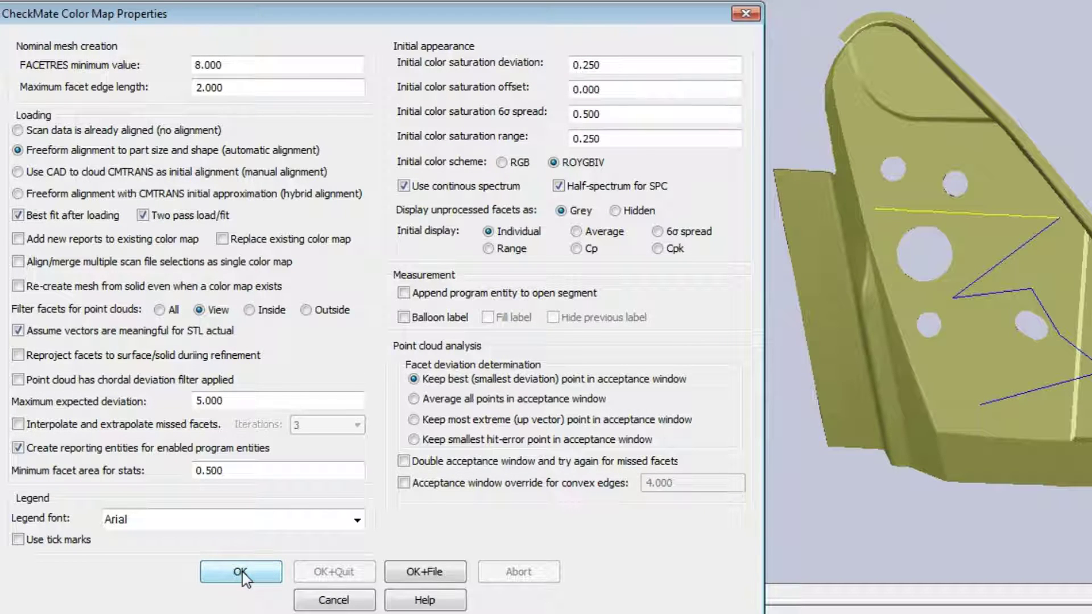
click(242, 571)
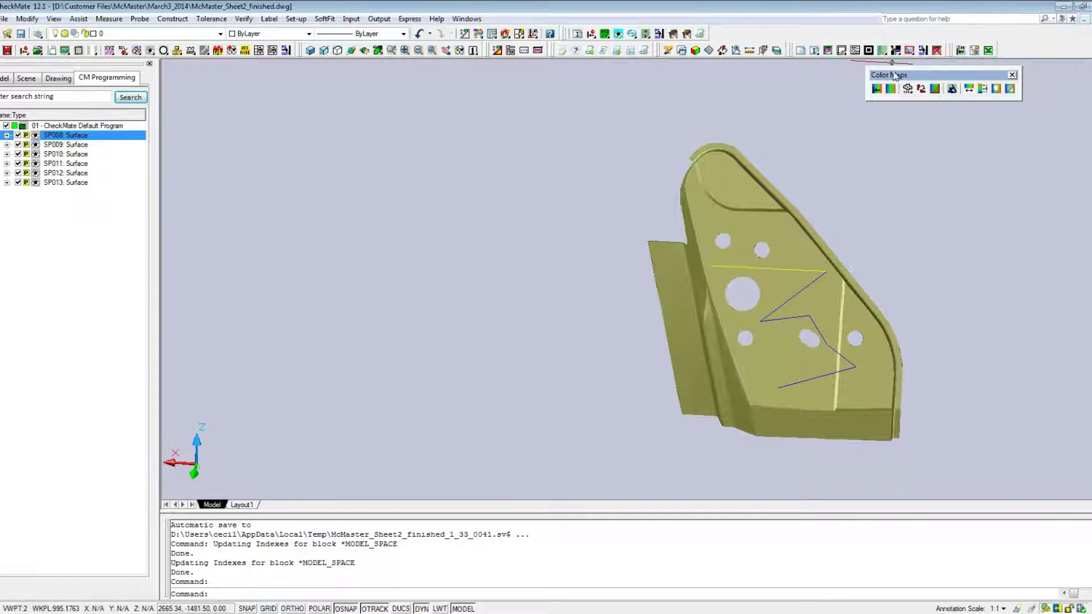
- Apply OP_XYZ_WholePart.txt as a colour map using the Text files (*.TXT) filter
click(890, 89)
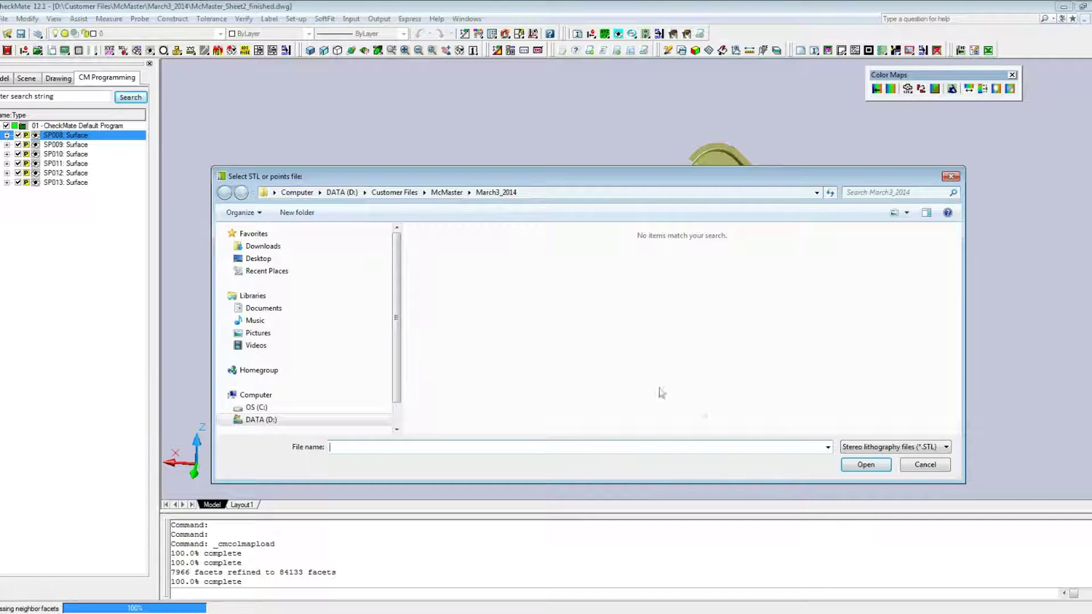
click(936, 450)
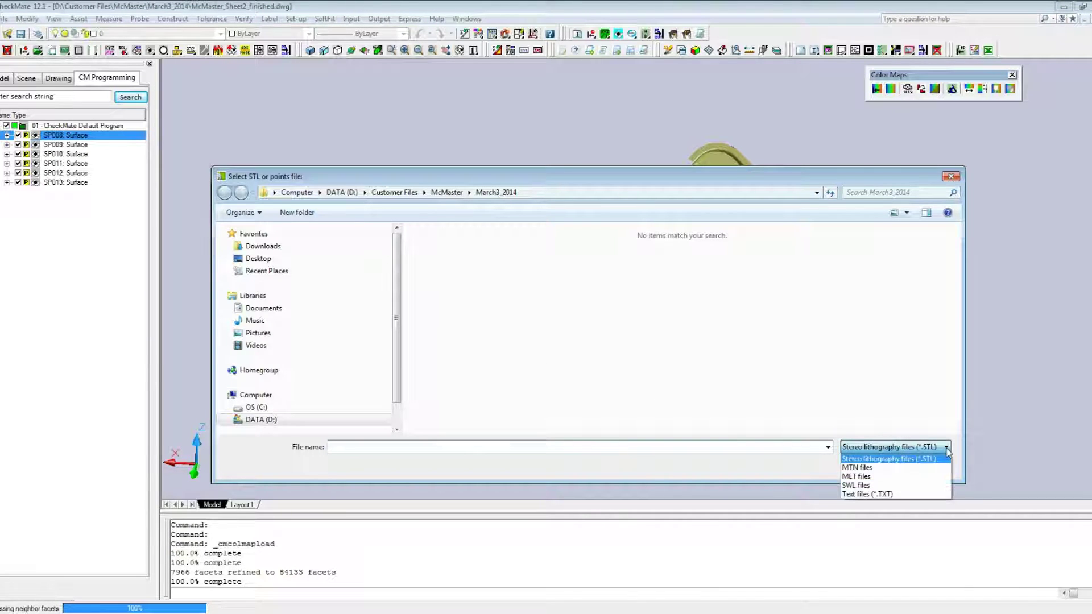
click(901, 495)
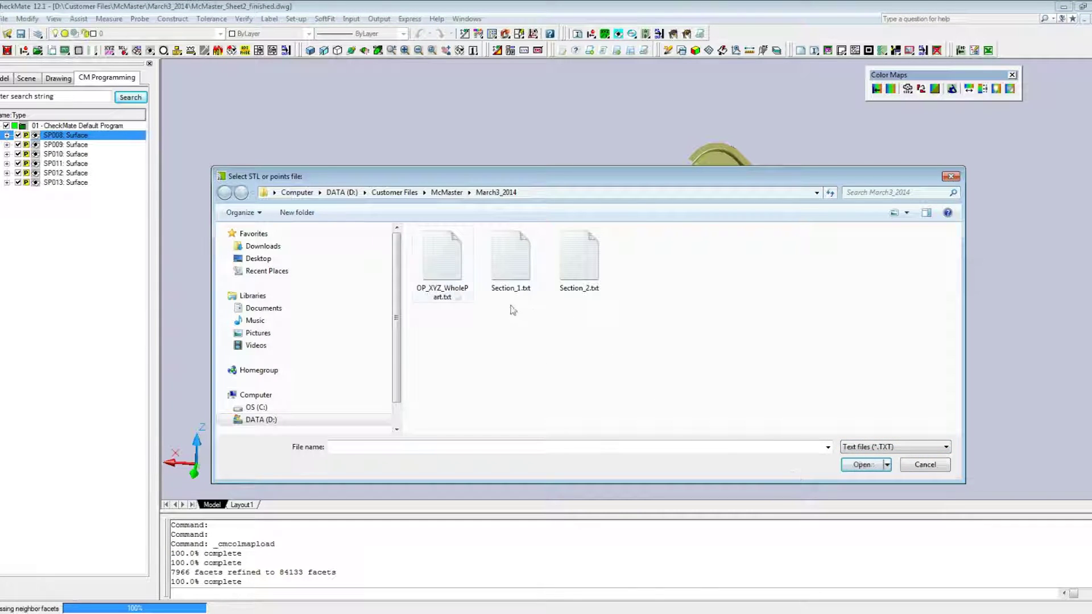
click(443, 270)
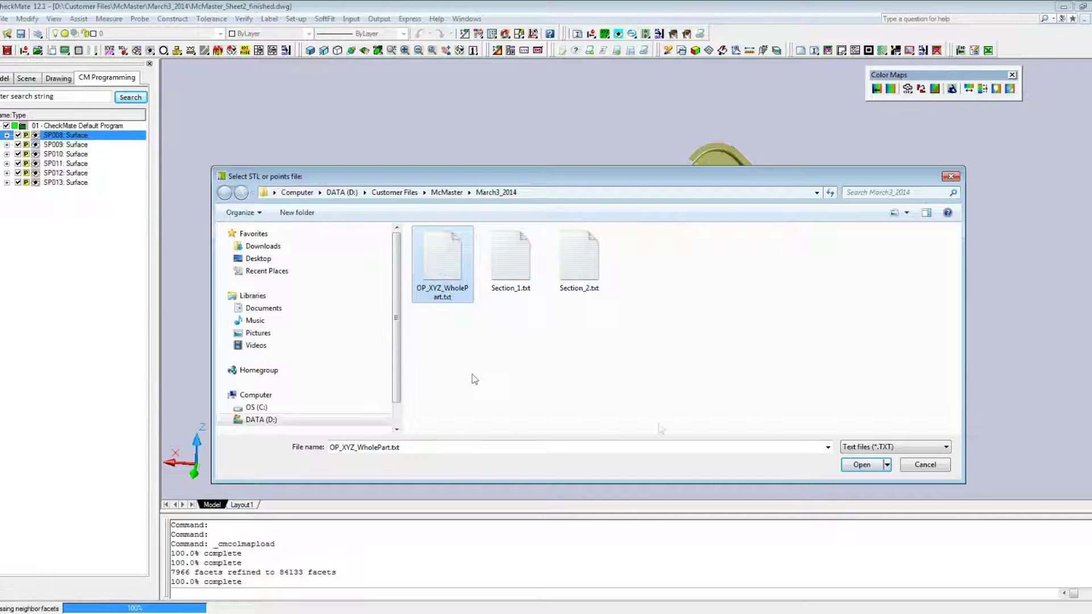
click(860, 467)
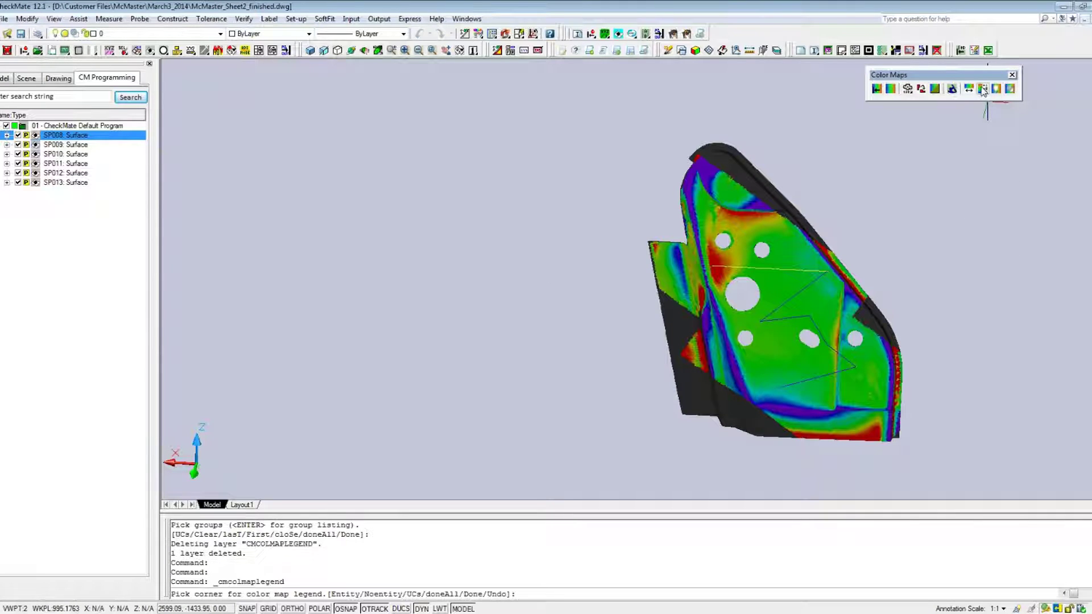
- Place the Dev(mm) legend, +0.250 to -0.250, in a box right of the part
click(925, 138)
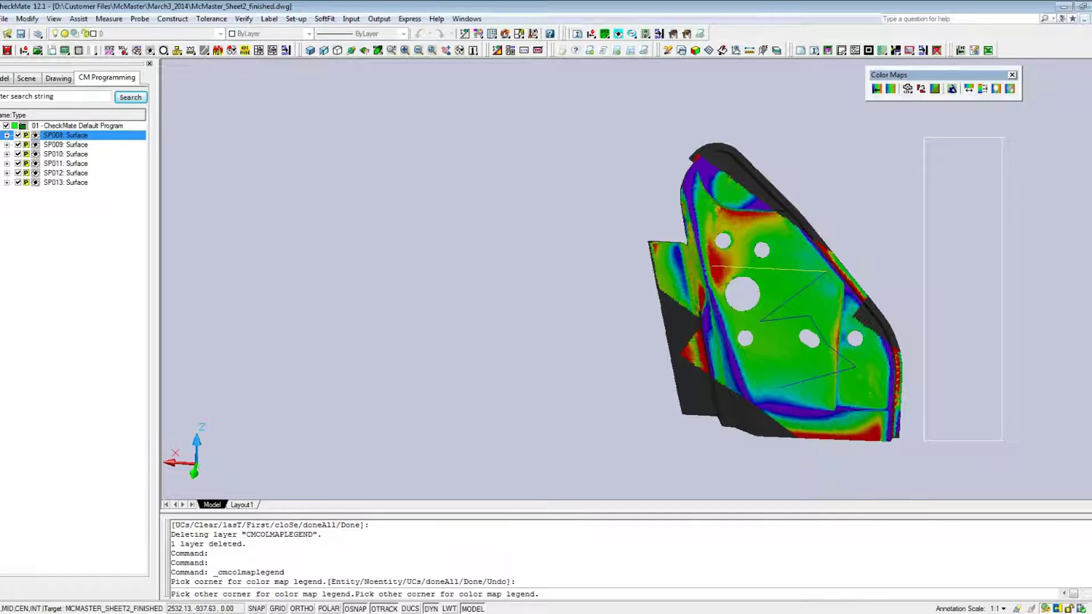
click(1005, 440)
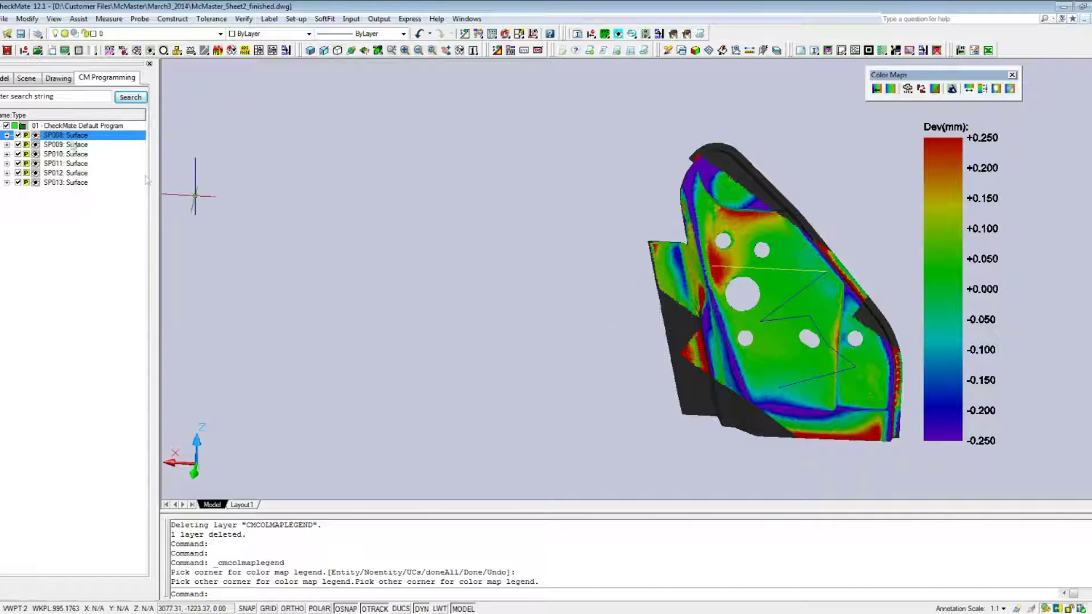
click(351, 51)
- Orbit and zoom the view, then hide the segment lines of 01 - CheckMate Default Program
drag(771, 289, 703, 177)
scroll(755, 259, up, 5)
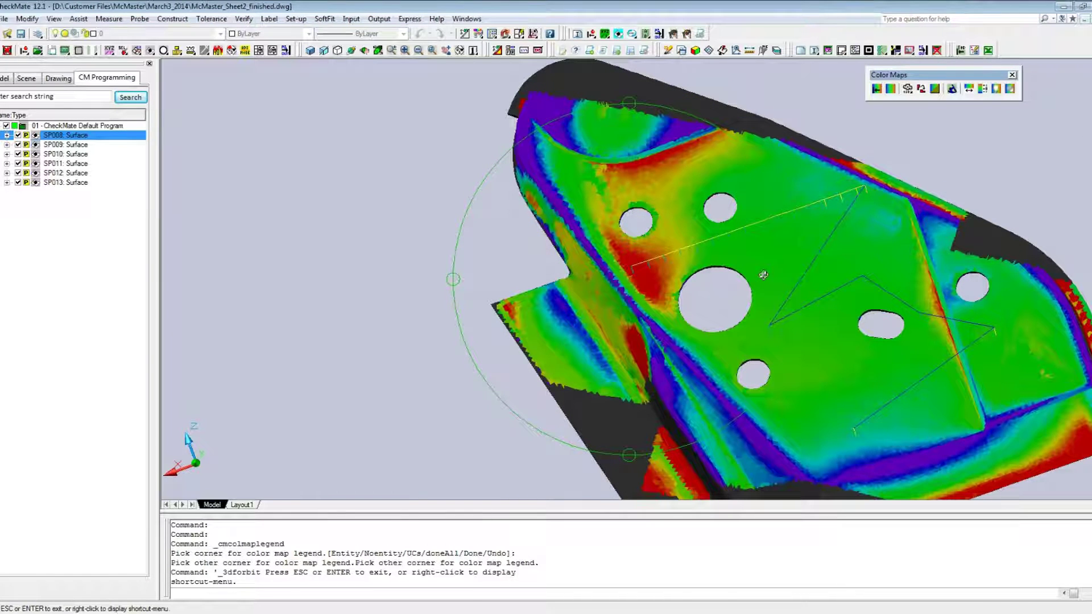
key(Escape)
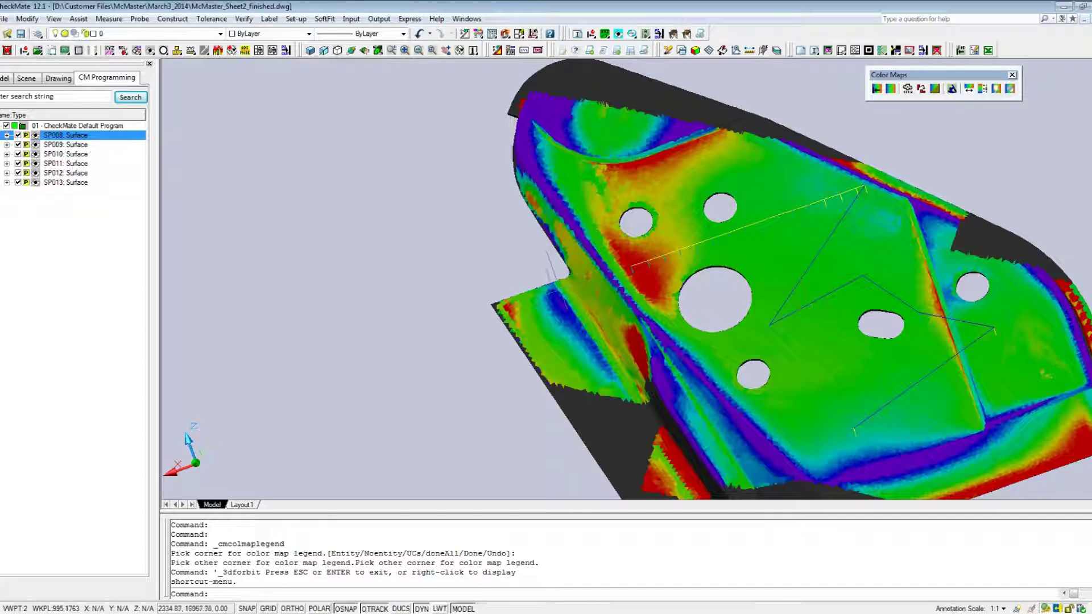
right_click(65, 127)
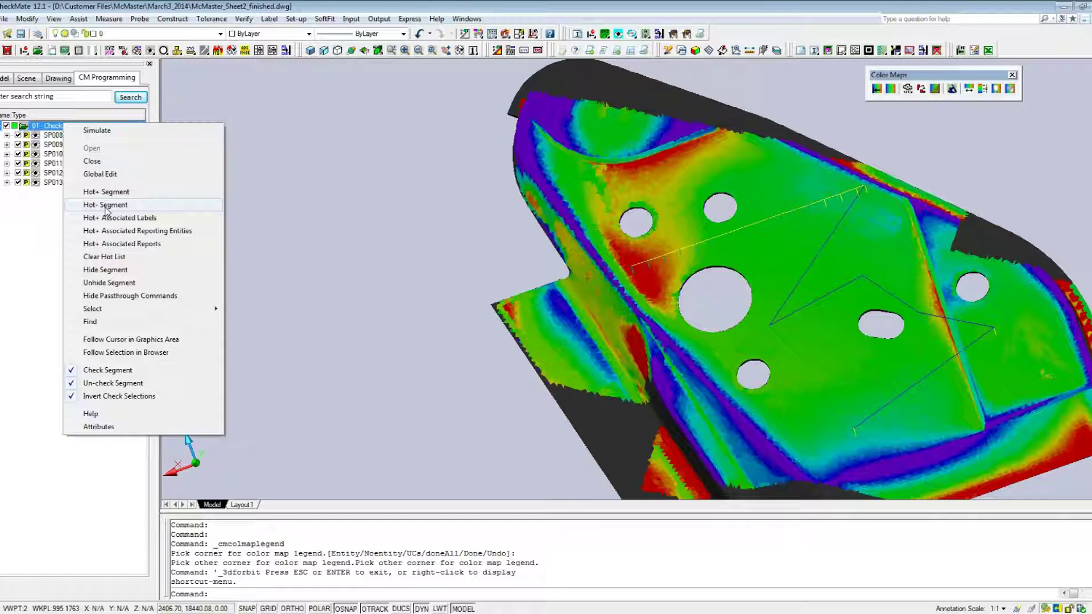
click(108, 271)
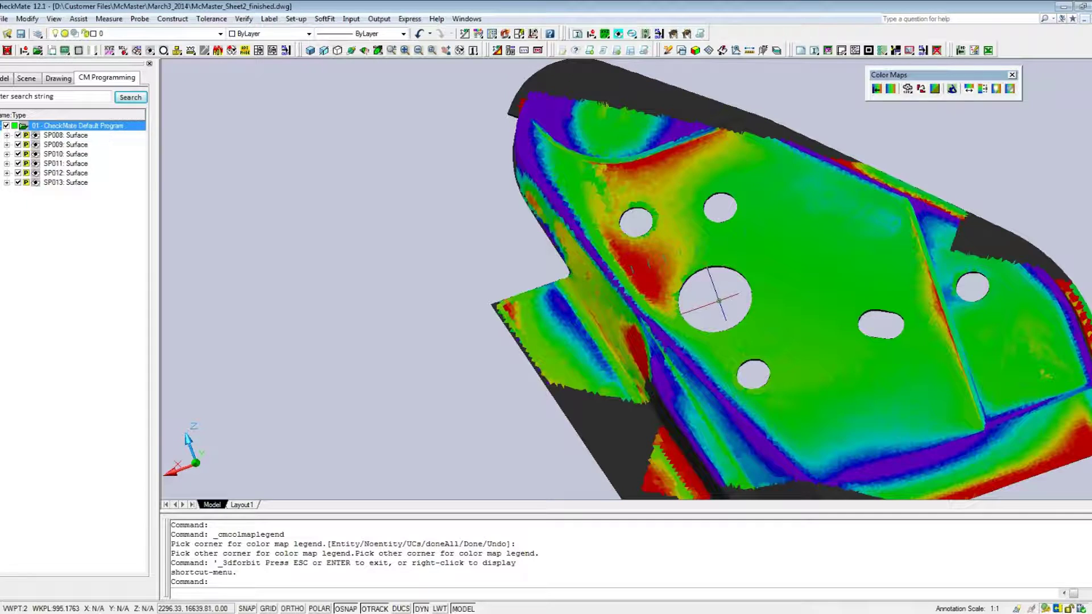
scroll(719, 300, down, 2)
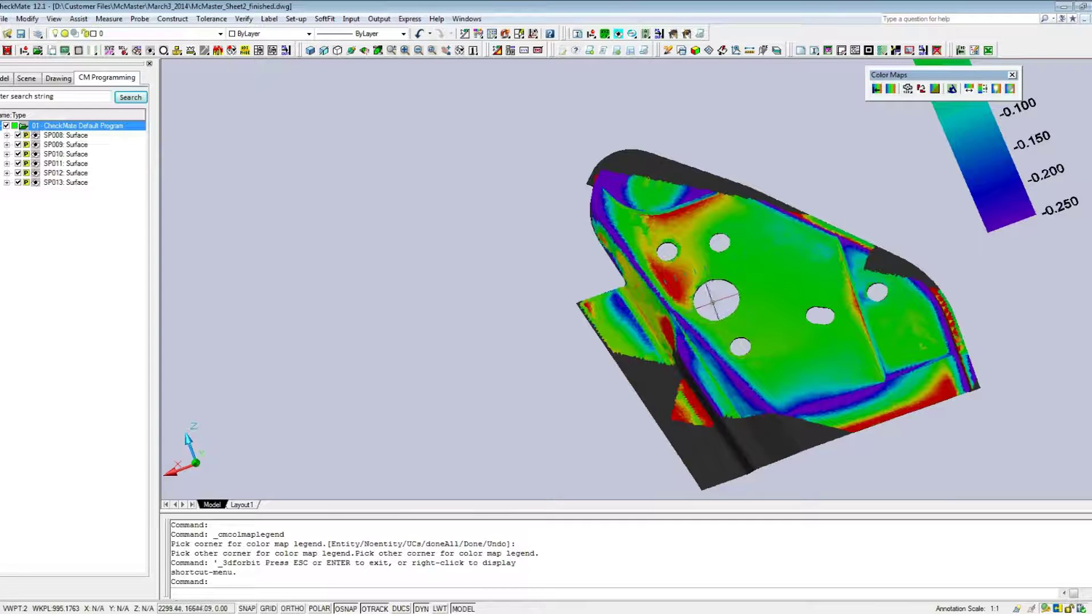
click(220, 34)
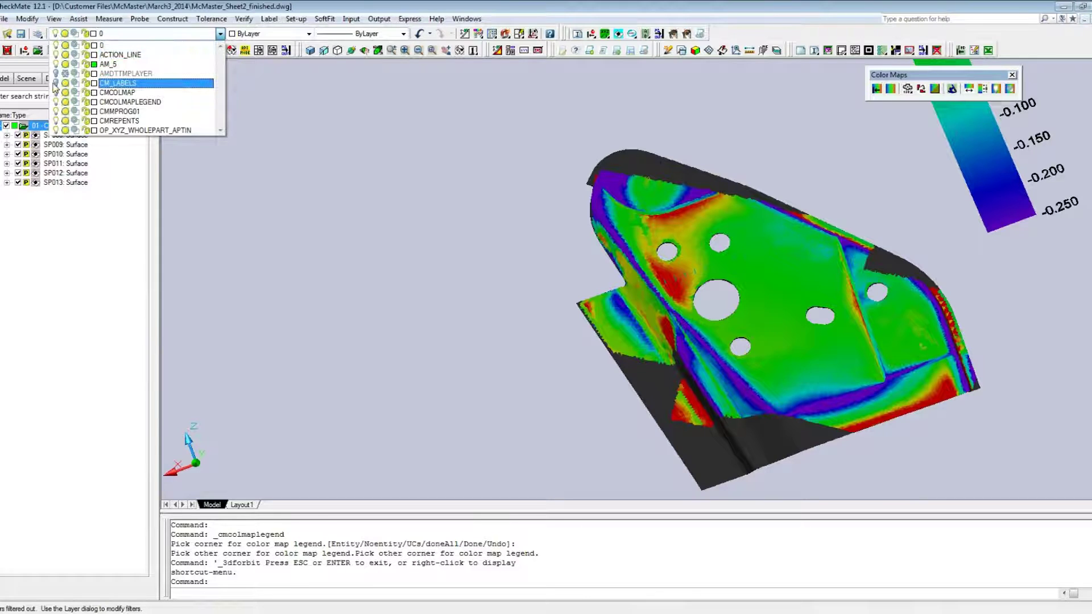
- Turn on the CM_LABELS layer, square the SP009–SP013 labels to the view, and frame them beside the part
click(55, 83)
click(281, 95)
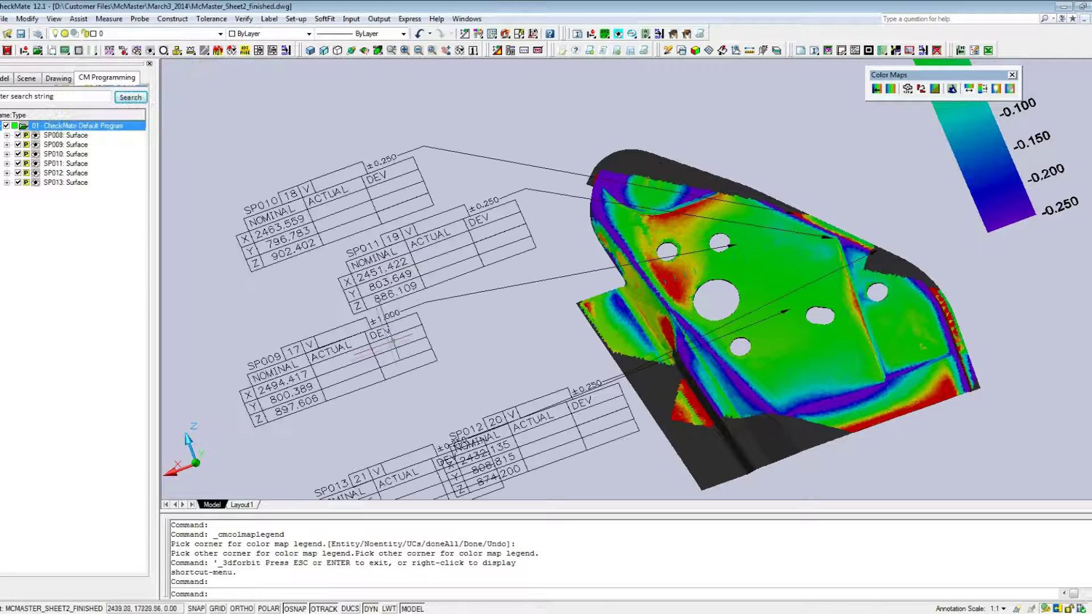
click(268, 19)
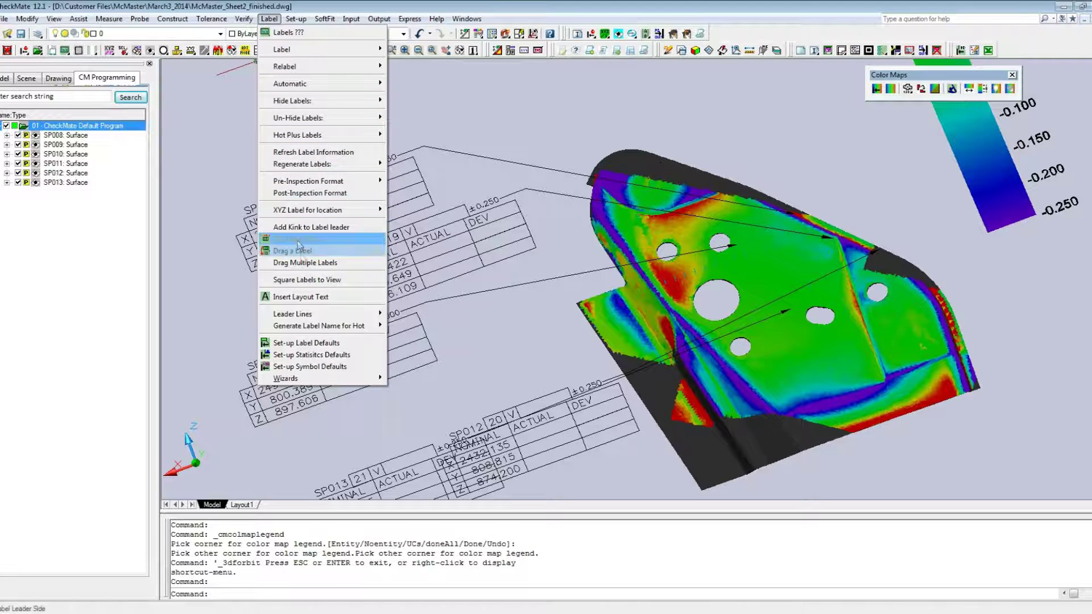
click(305, 280)
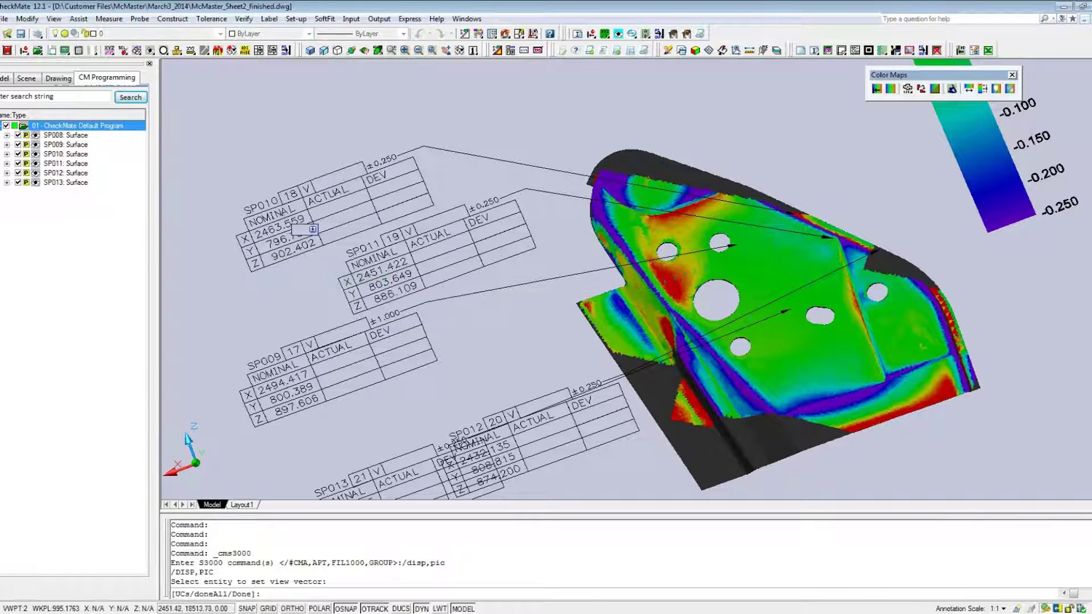
click(312, 229)
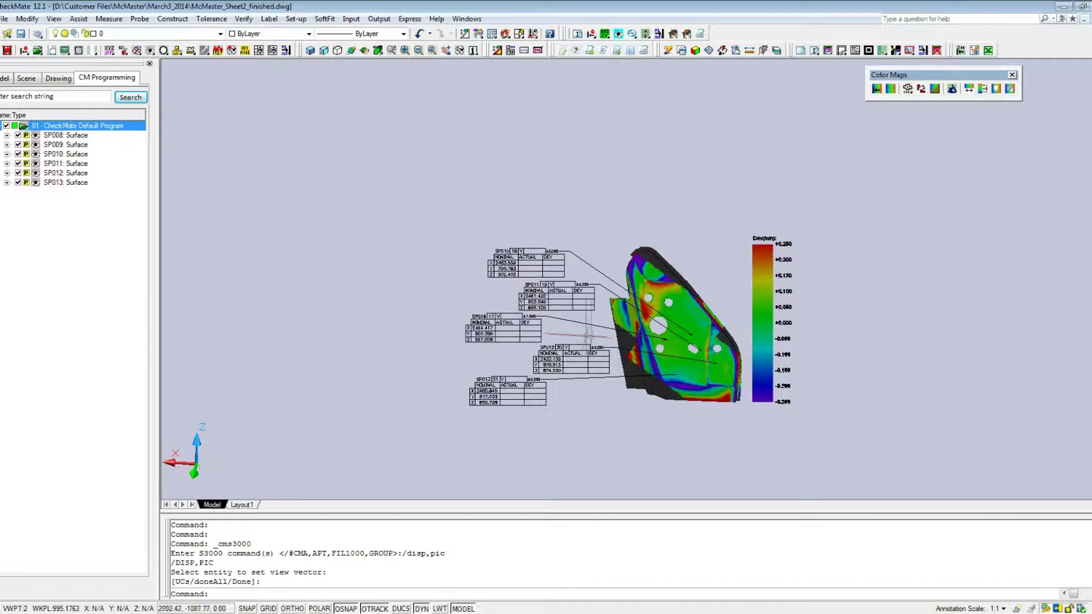
scroll(588, 336, up, 3)
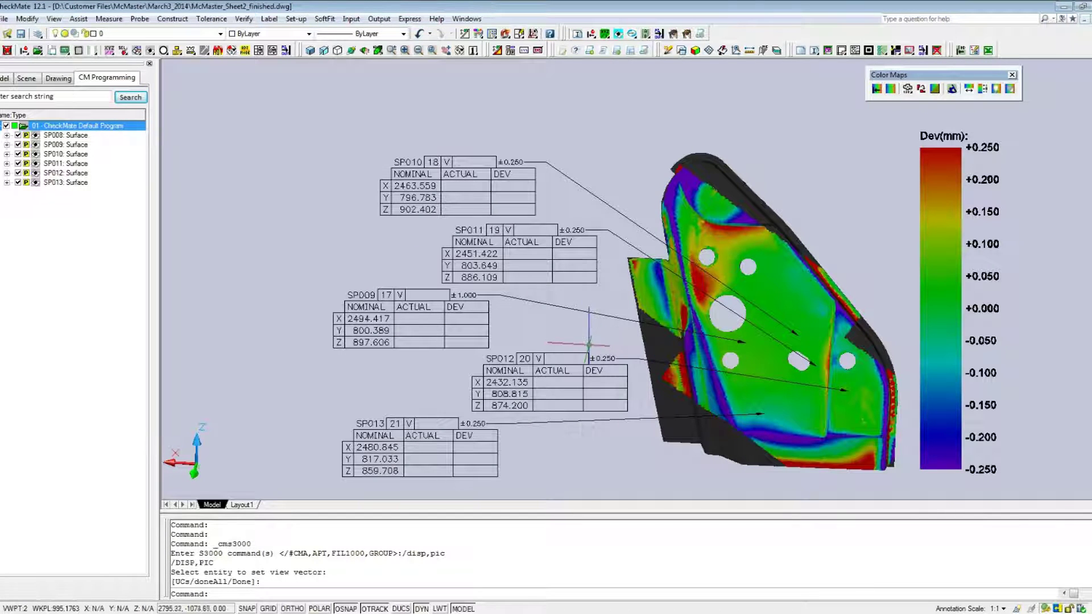
middle_drag(588, 344, 572, 306)
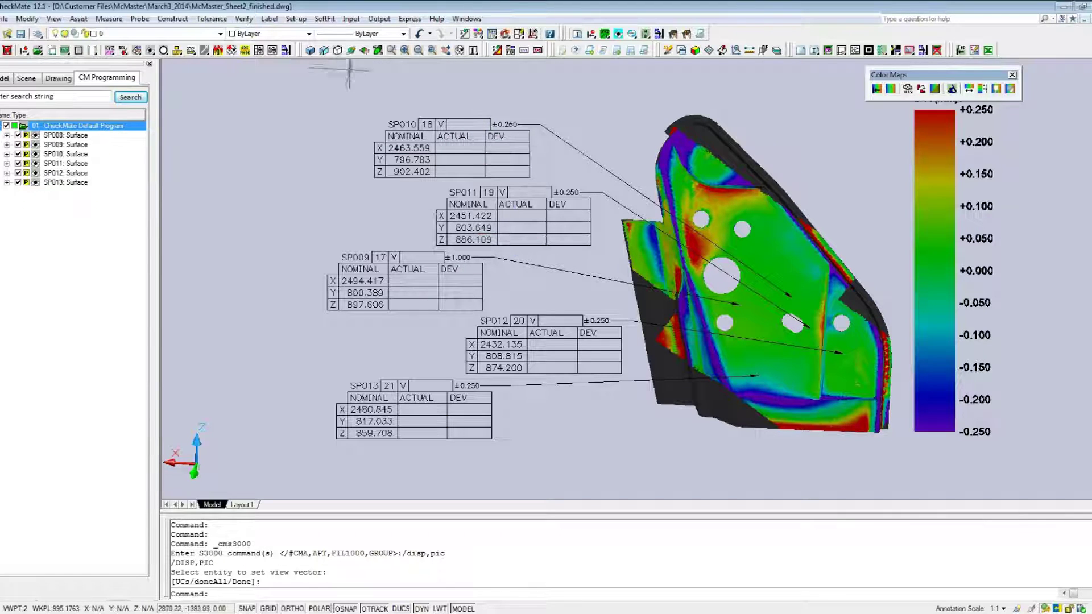
- Fill the SP009–SP013 labels with CheckMate deviations for ALL entities, using GEO actual points
click(378, 20)
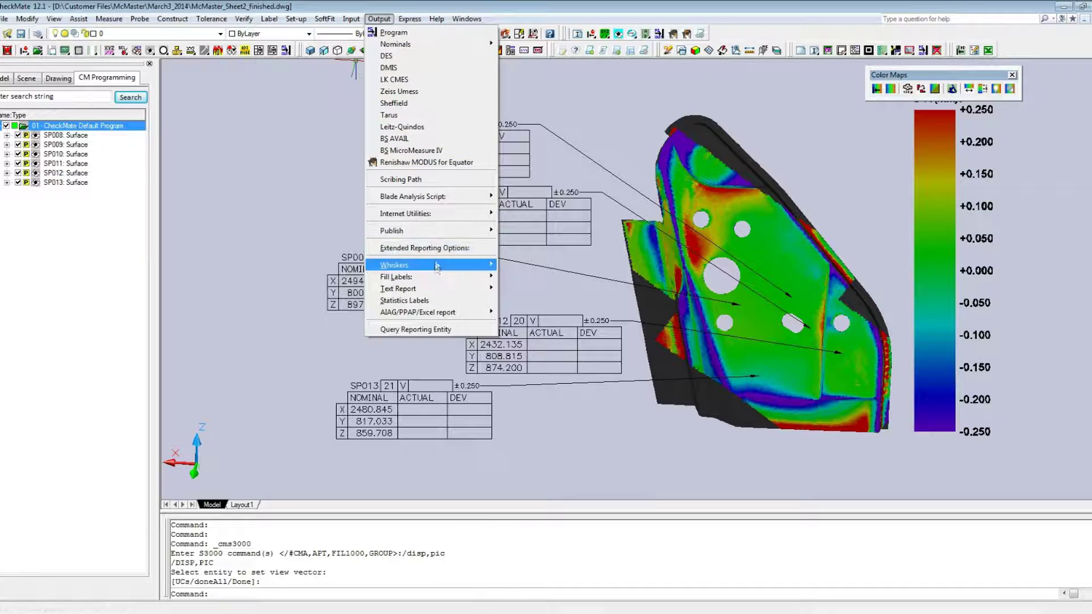
mouse_move(441, 277)
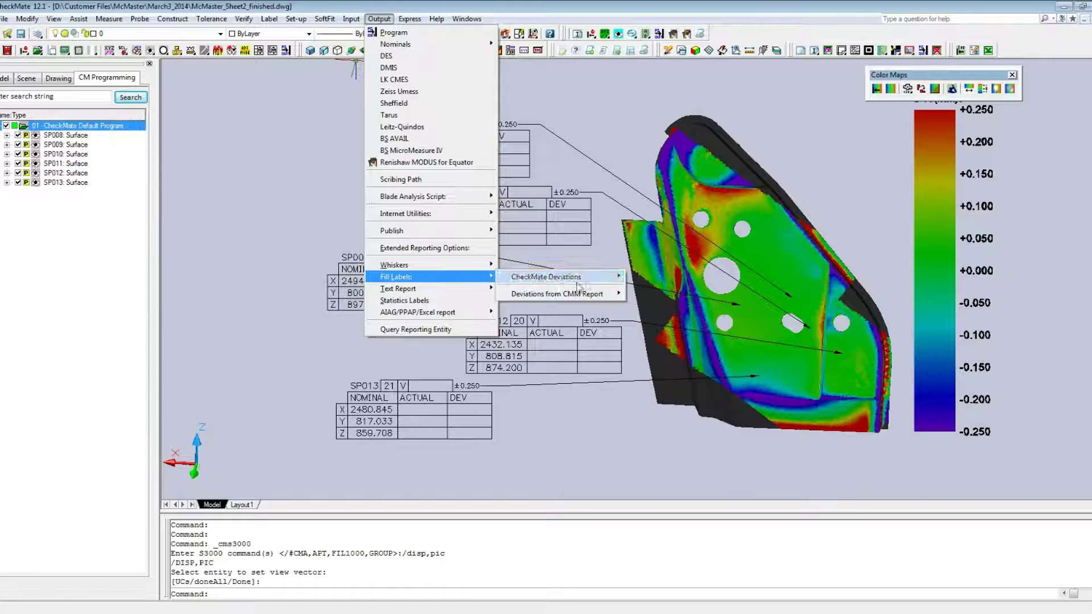
mouse_move(603, 277)
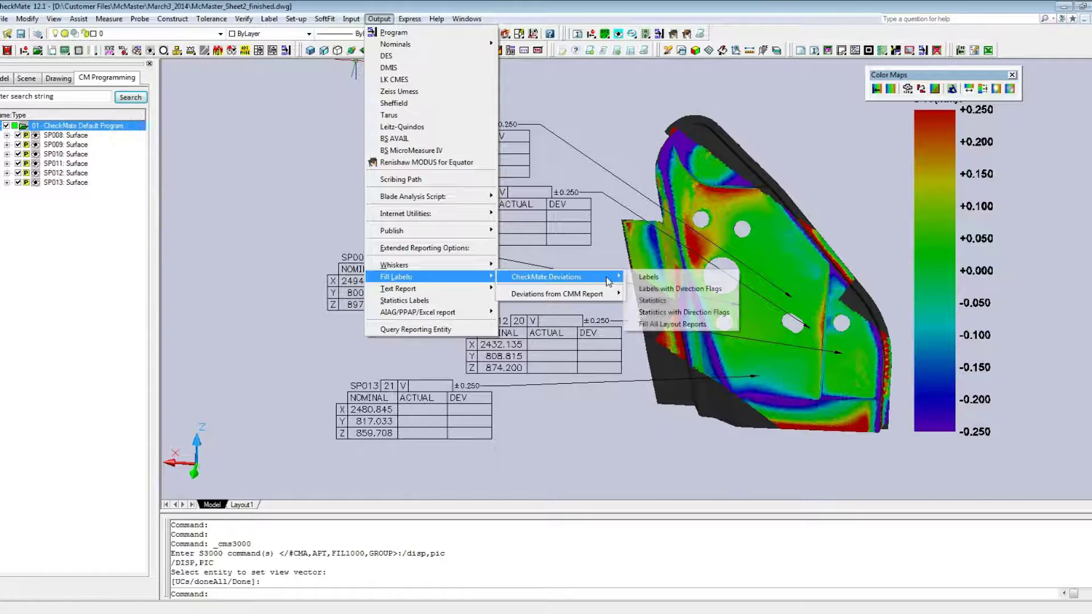
click(657, 278)
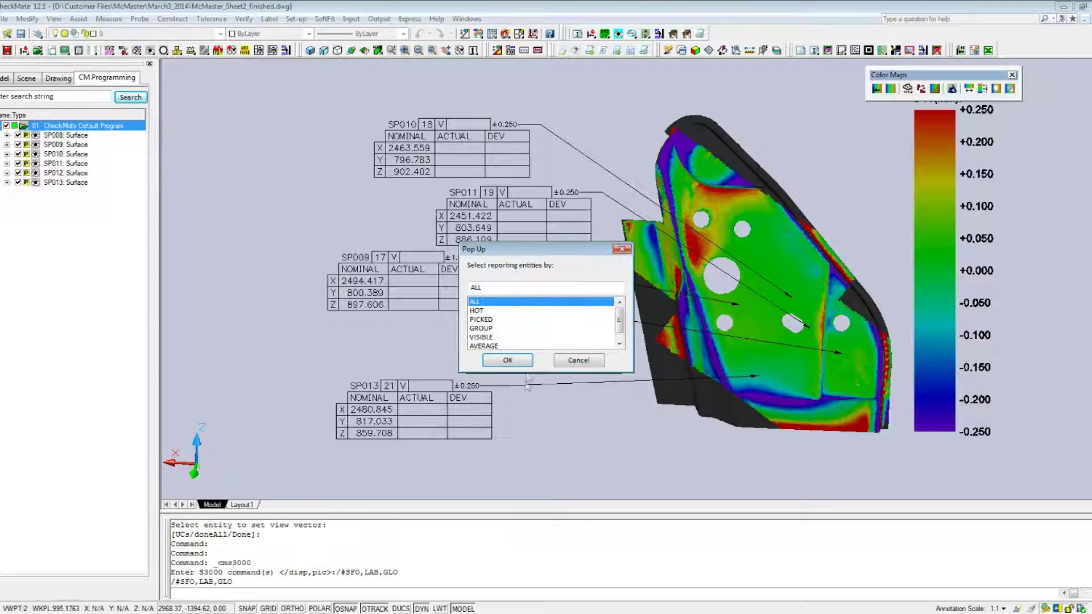
click(515, 362)
click(519, 345)
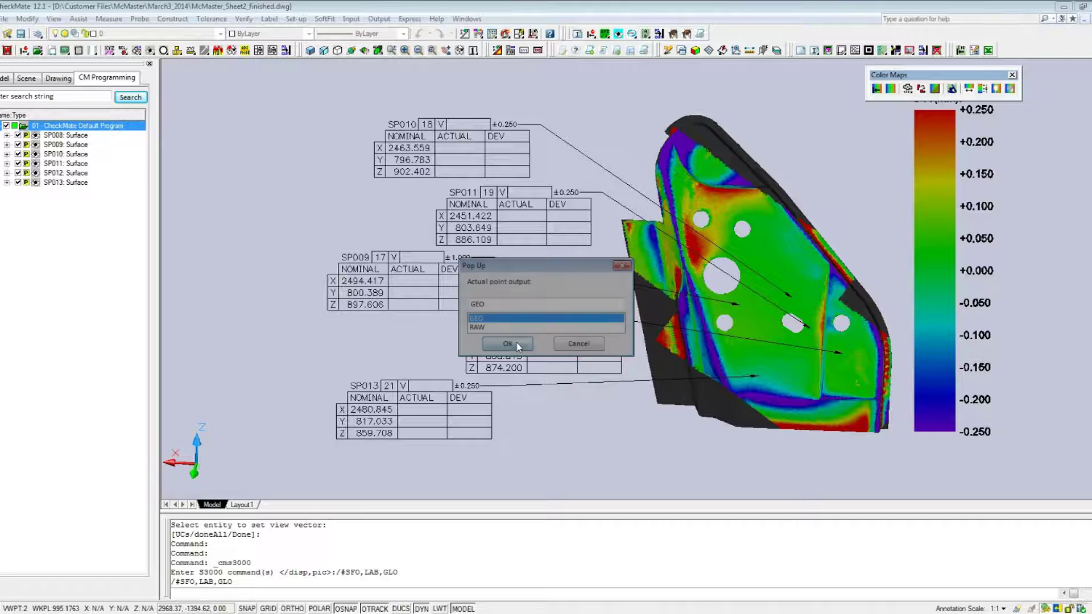
click(515, 341)
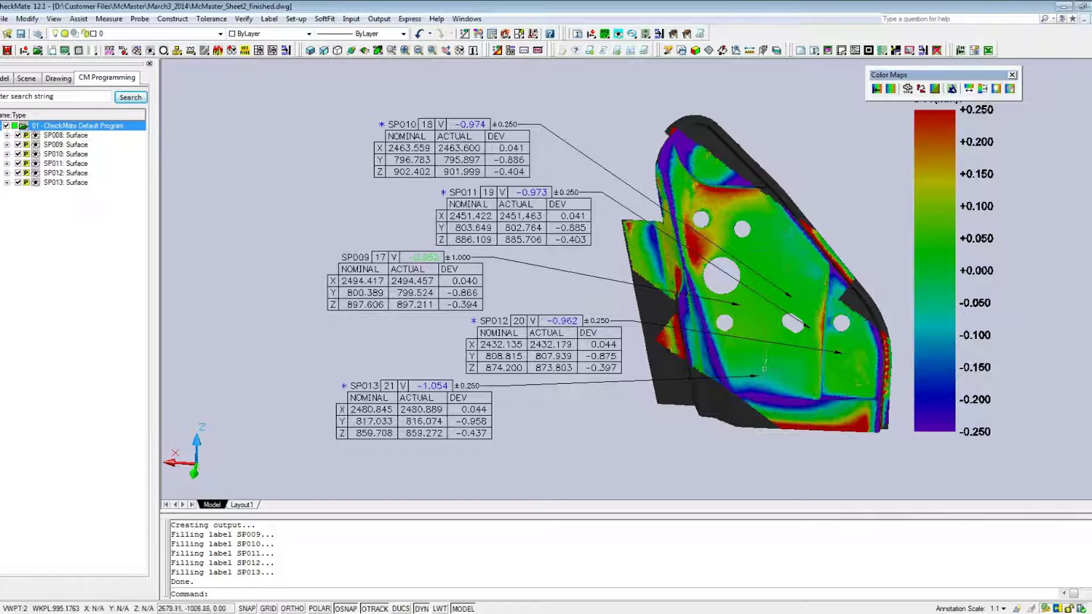
mouse_move(764, 369)
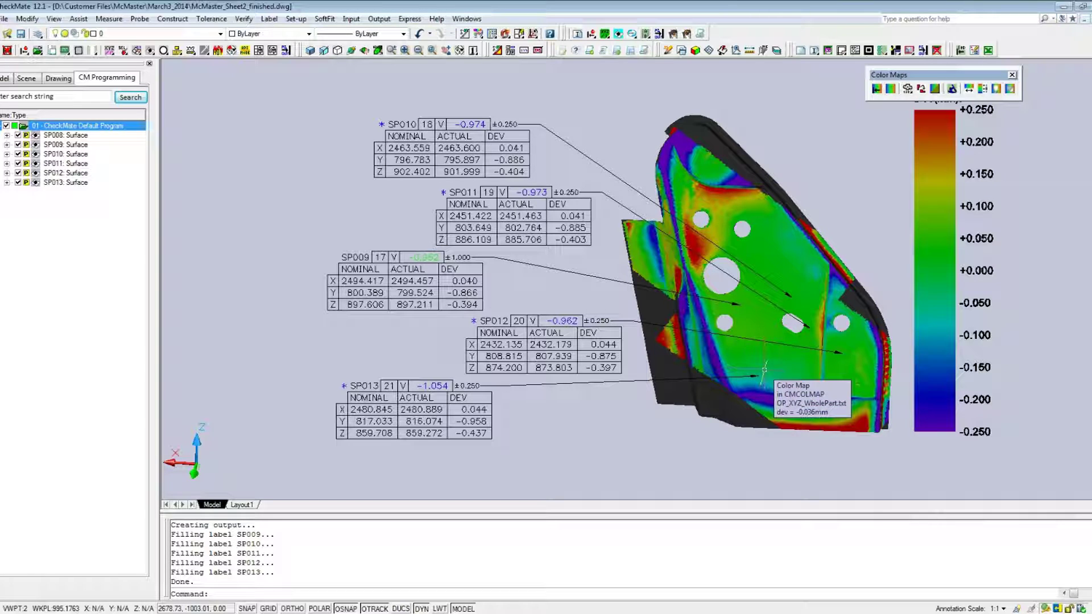